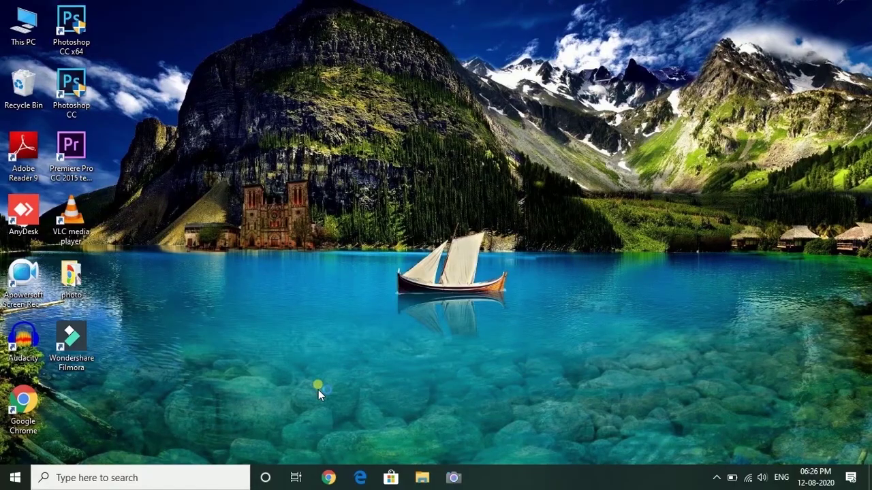
# - Open a Google Chrome window and close it, and open File Explorer
pyautogui.press('super+1')
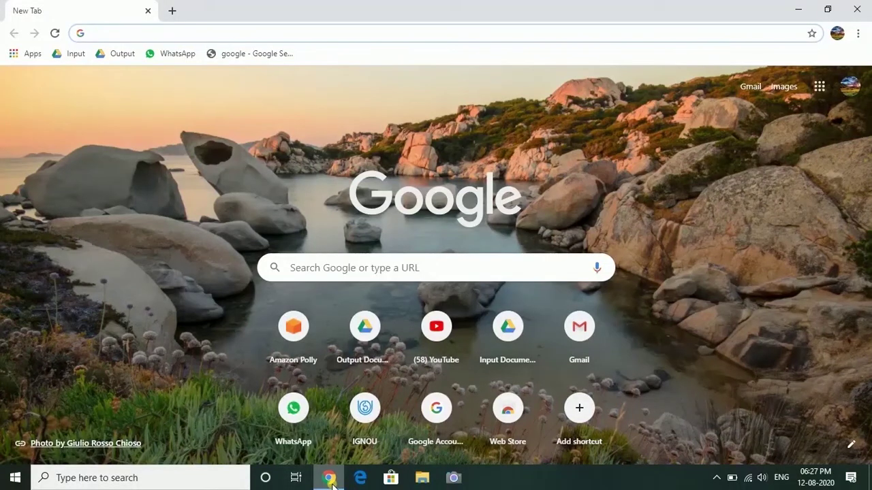
pyautogui.moveTo(331, 479)
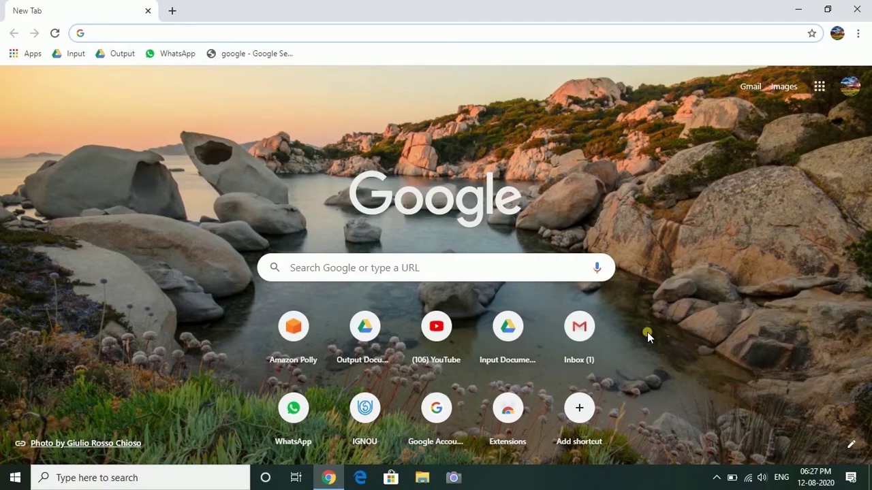
pyautogui.click(859, 11)
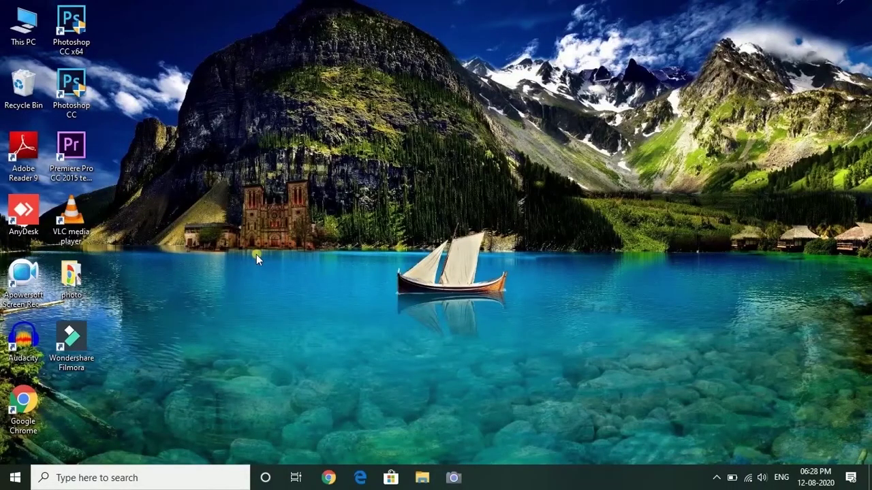
pyautogui.press('super+e')
# - Launch Paint by running the command MSPAINT, and close the Paint window
pyautogui.press('super+r')
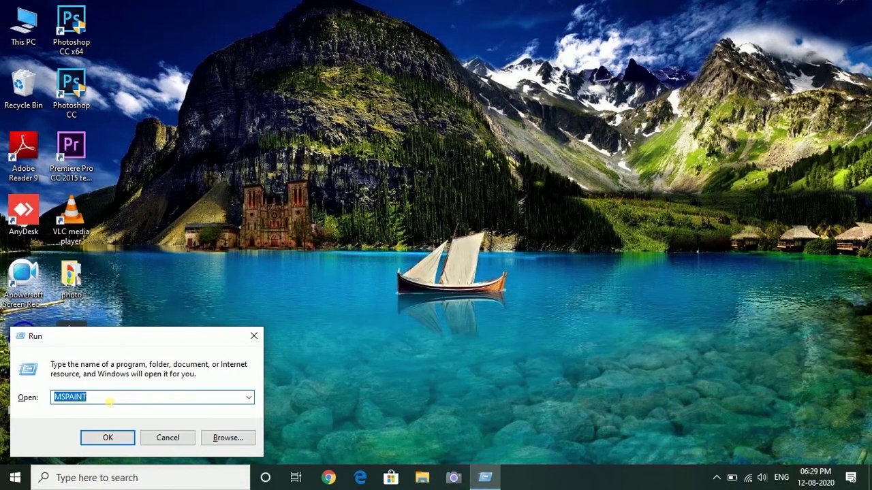
pyautogui.write('ms')
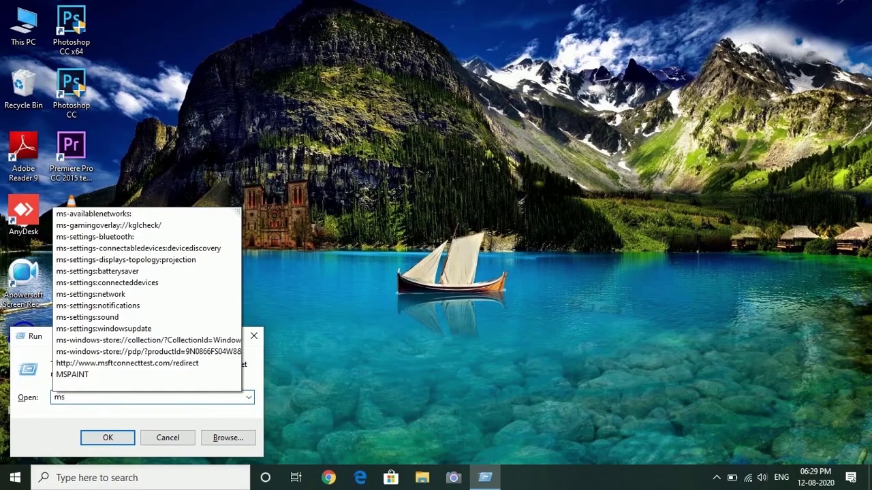
pyautogui.write('p')
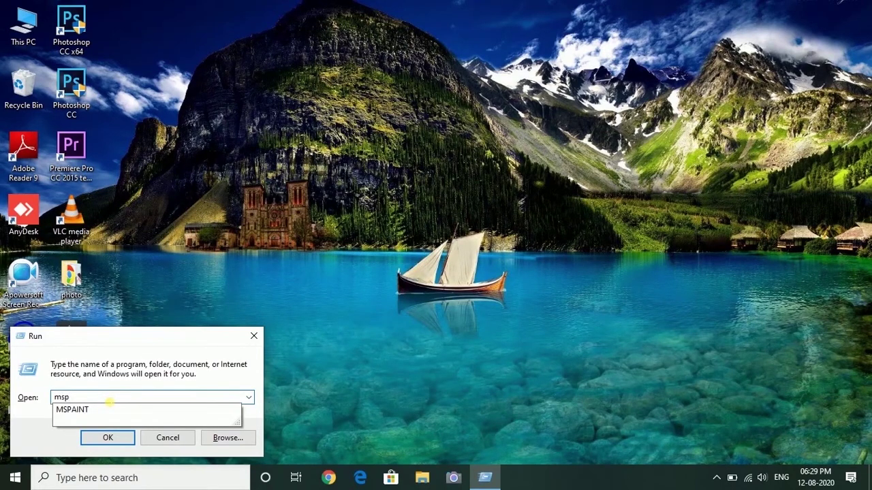
pyautogui.click(107, 409)
pyautogui.press('Return')
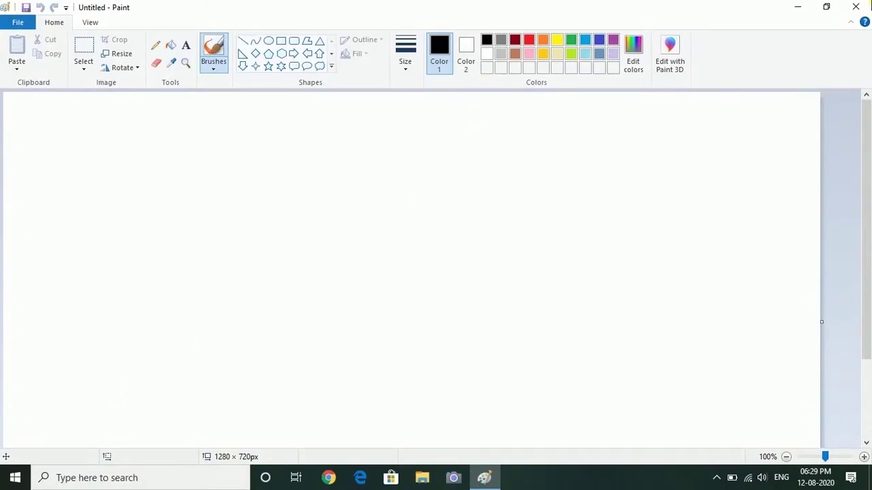
pyautogui.click(858, 5)
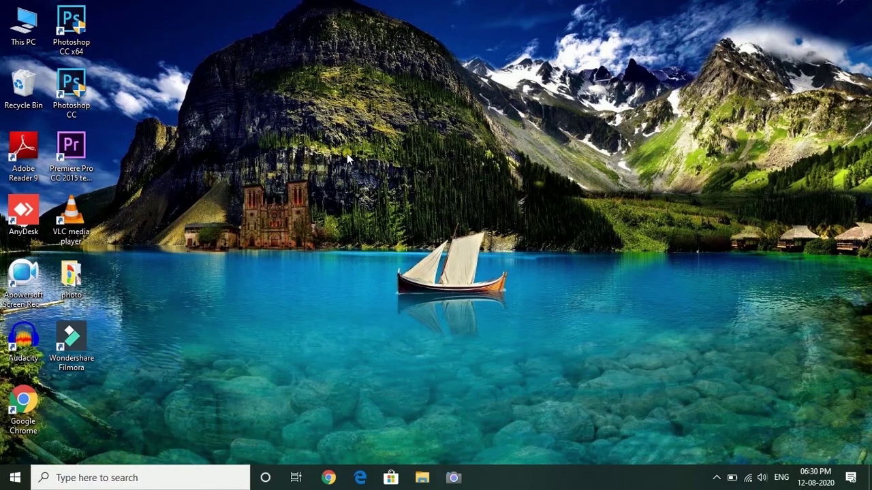
# - Open Windows Settings, and bring up Google Chrome and minimize it
pyautogui.press('super+i')
pyautogui.click(343, 476)
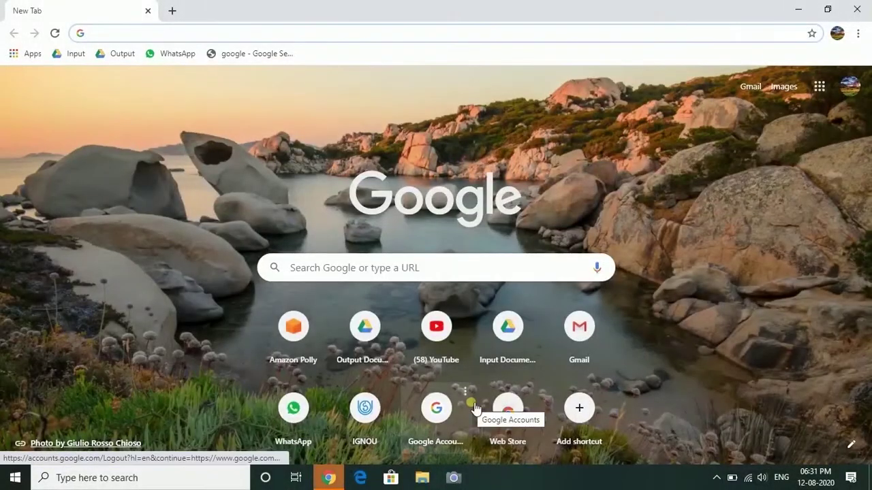
pyautogui.click(796, 9)
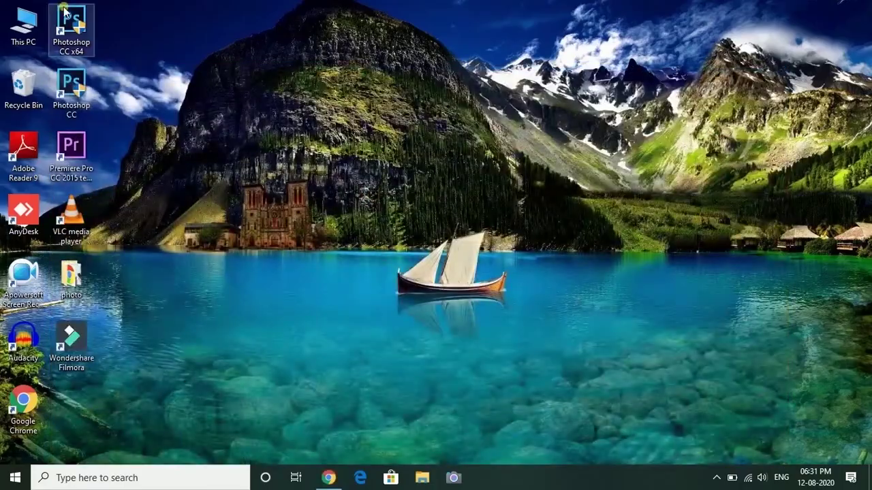
# - Open the Screenshots folder within Pictures on This PC to check the saved screenshots, and close that window
pyautogui.doubleClick(11, 25)
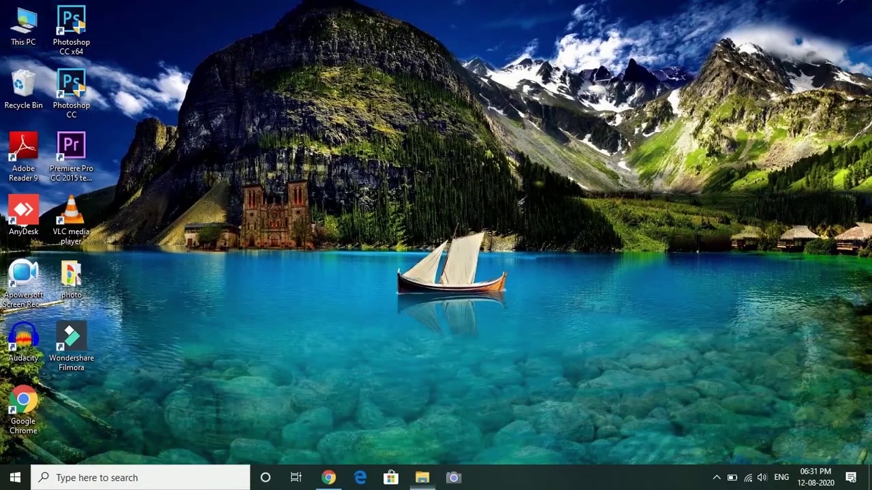
pyautogui.doubleClick(307, 126)
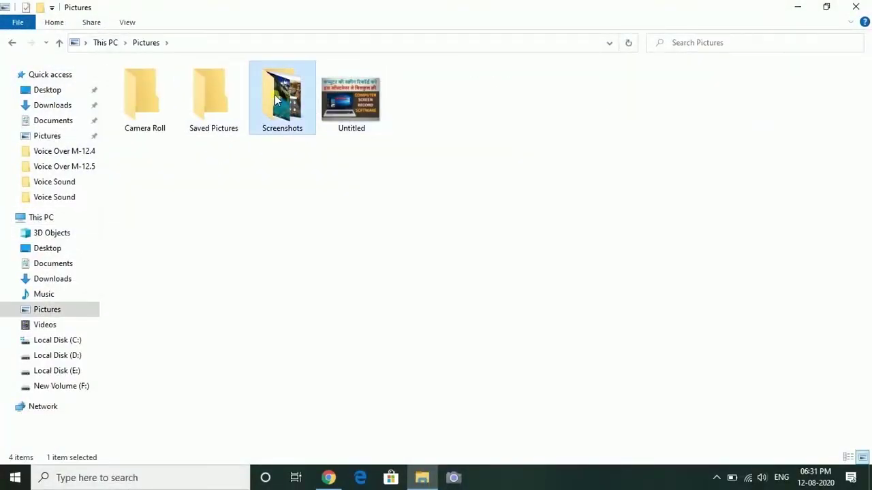
pyautogui.doubleClick(270, 105)
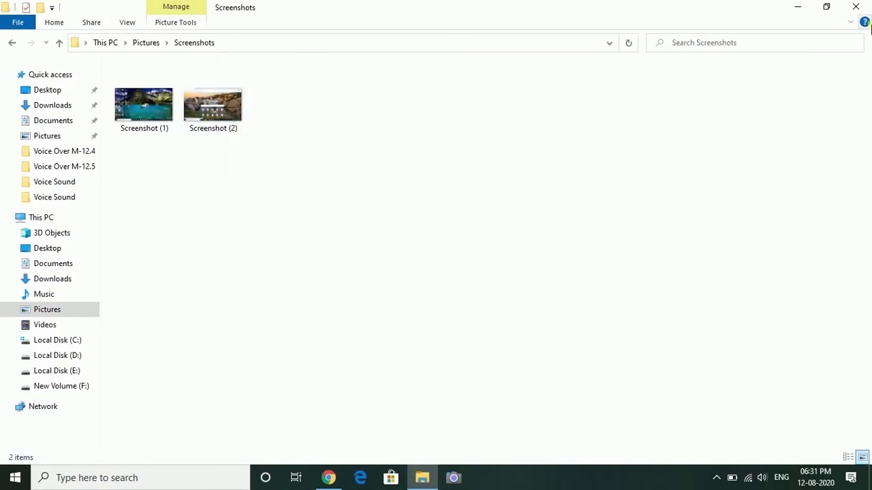
pyautogui.click(856, 7)
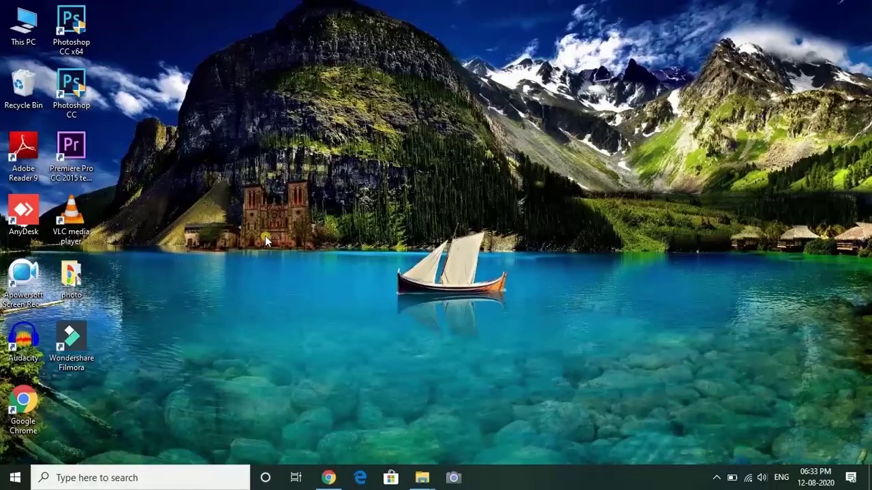
# - Bring up the Chrome window, the Pictures folder and the Quick access File Explorer window together, with Chrome in front
pyautogui.click(328, 477)
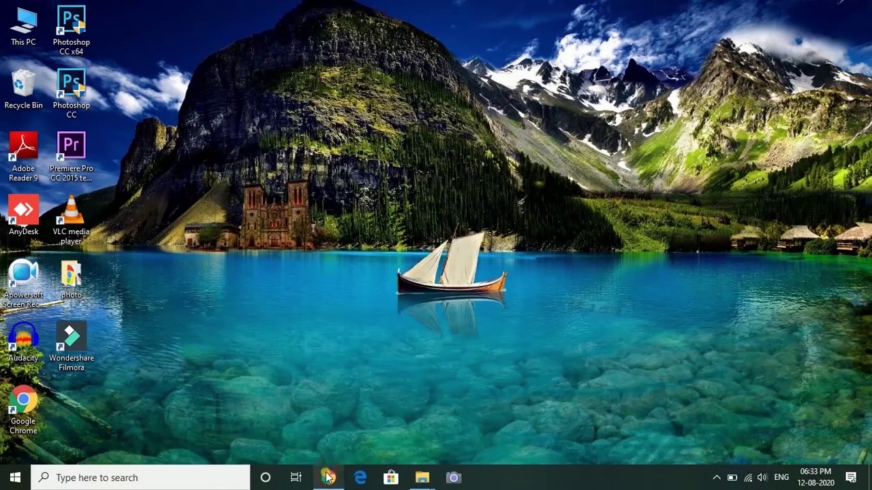
pyautogui.click(451, 439)
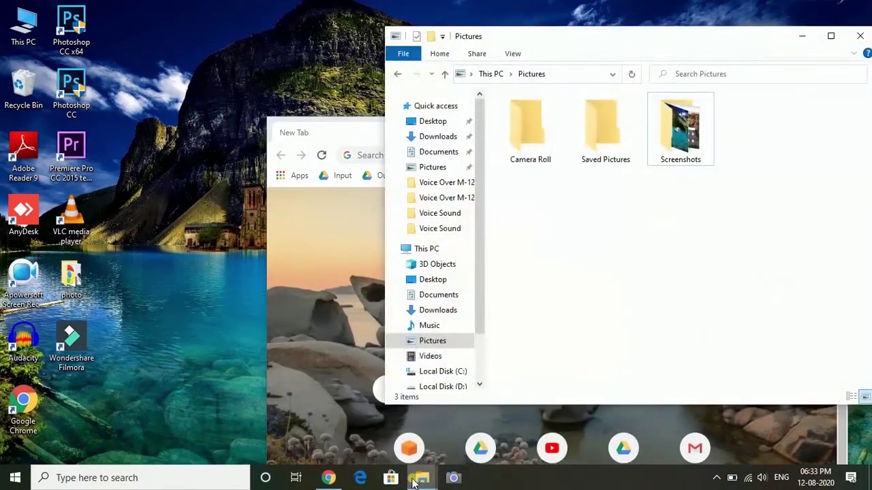
pyautogui.click(402, 453)
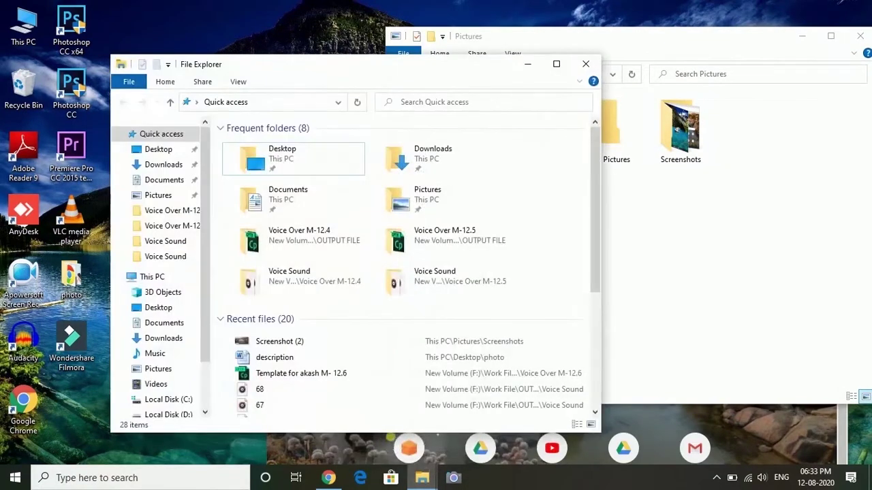
pyautogui.click(630, 419)
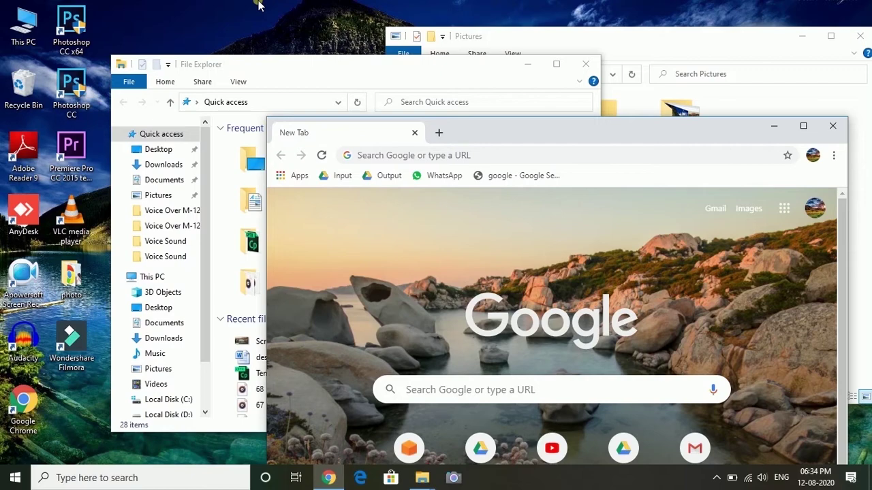
# - Hide all open windows to show the desktop, restore them, and hide them again
pyautogui.press('super+d')
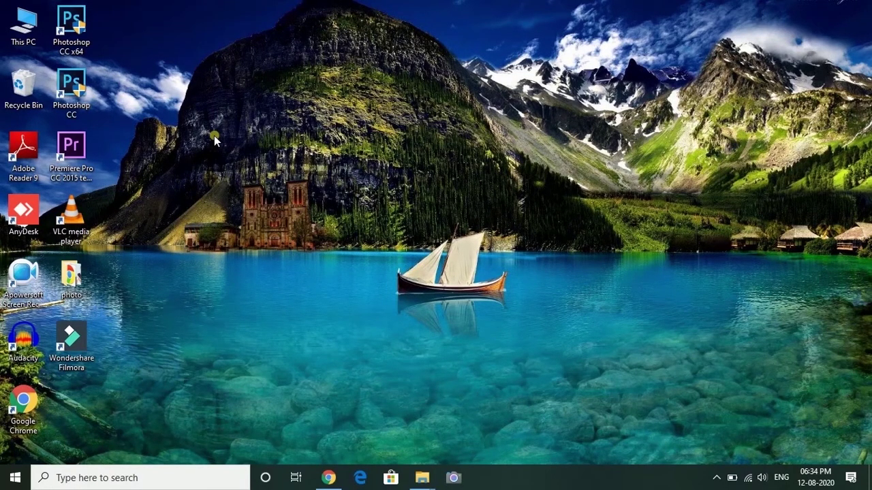
pyautogui.press('super+d')
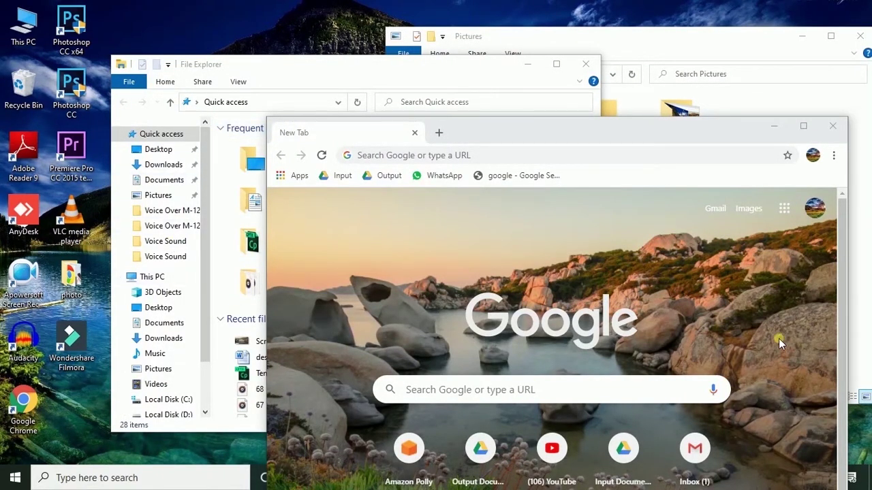
pyautogui.press('super+d')
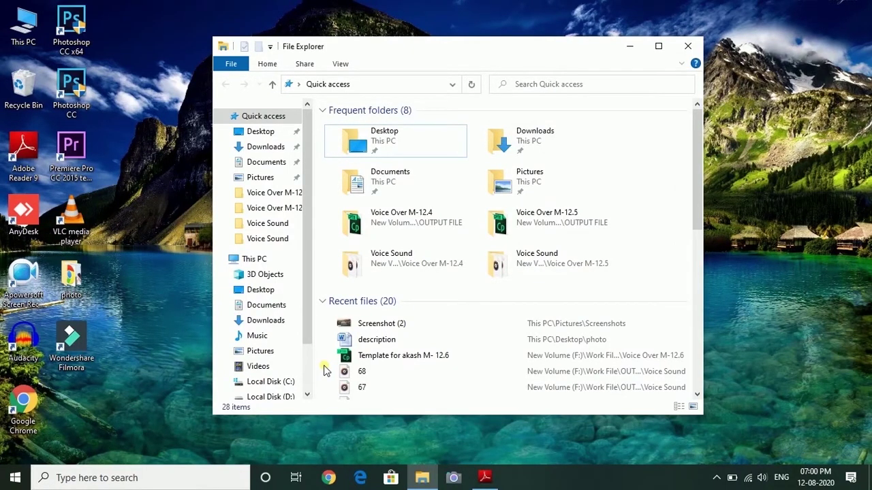
# - Lock the computer, return to the session, and close the Bing page in Edge and the File Explorer window
pyautogui.press('super+l')
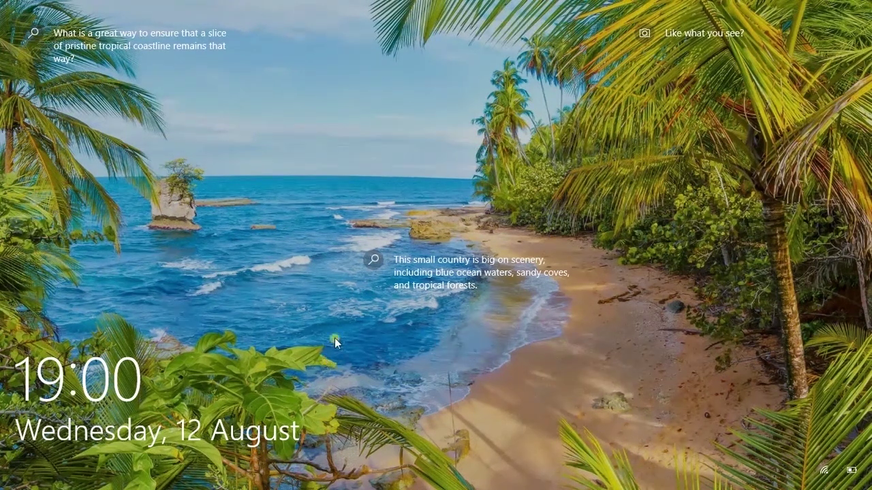
pyautogui.moveTo(413, 277)
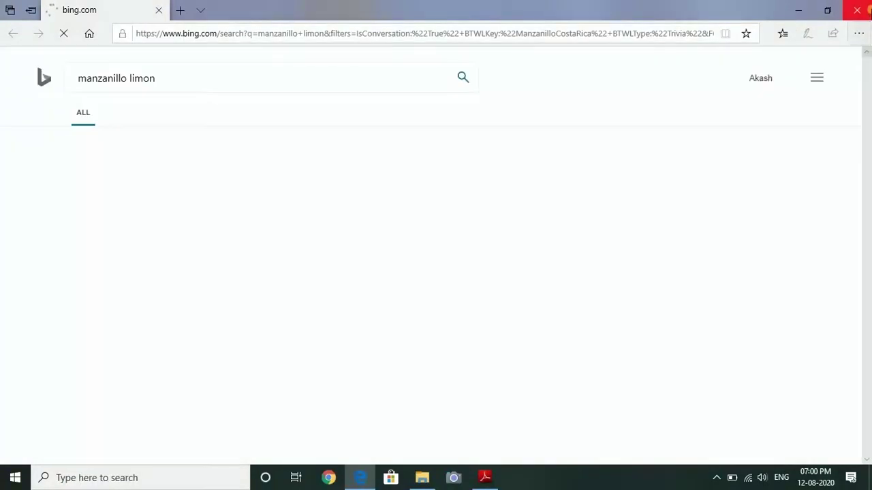
pyautogui.click(856, 10)
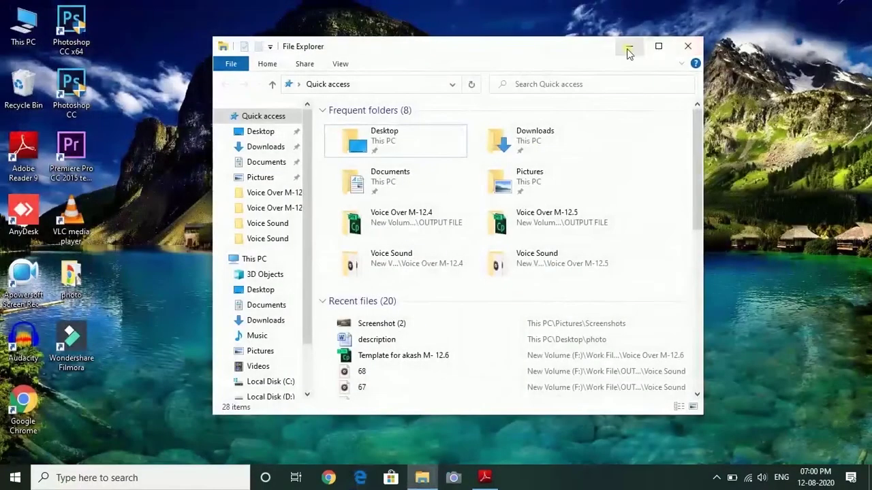
pyautogui.click(687, 46)
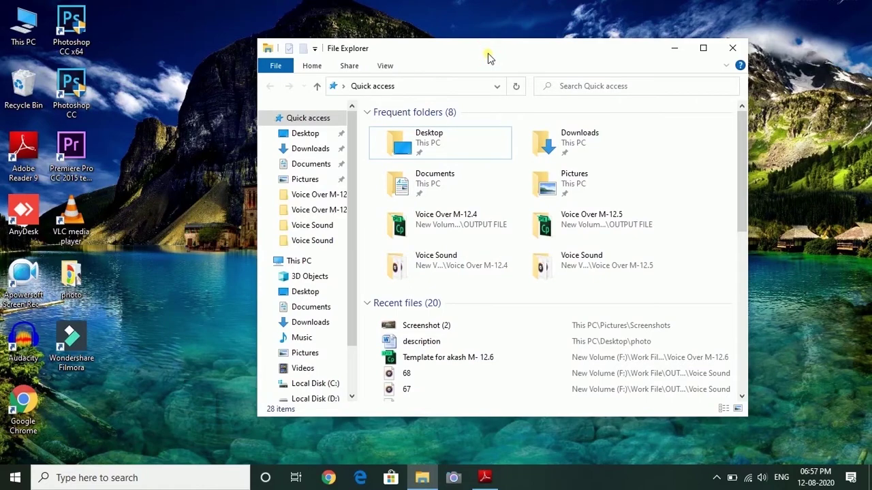
# - Reposition the File Explorer window, snapping it to the right half, lower-right quarter, lower-left quarter and left half, and one position further up
pyautogui.moveTo(488, 53); pyautogui.dragTo(445, 52)
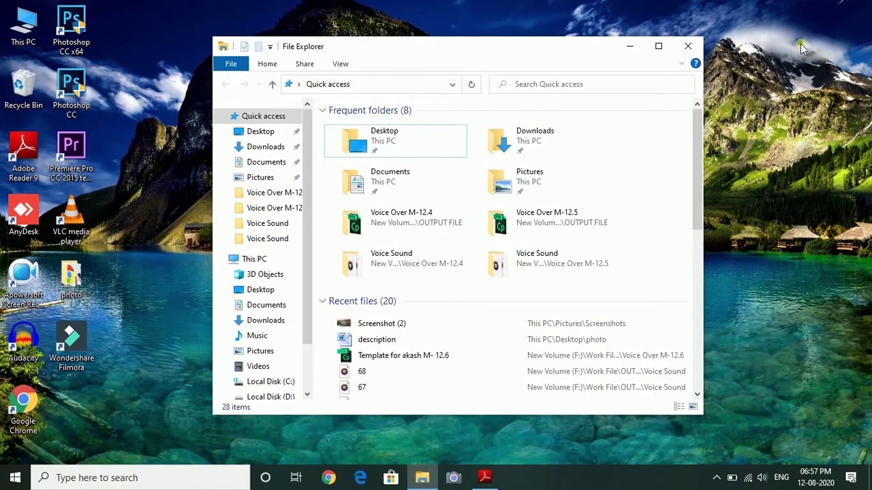
pyautogui.press('super+Right')
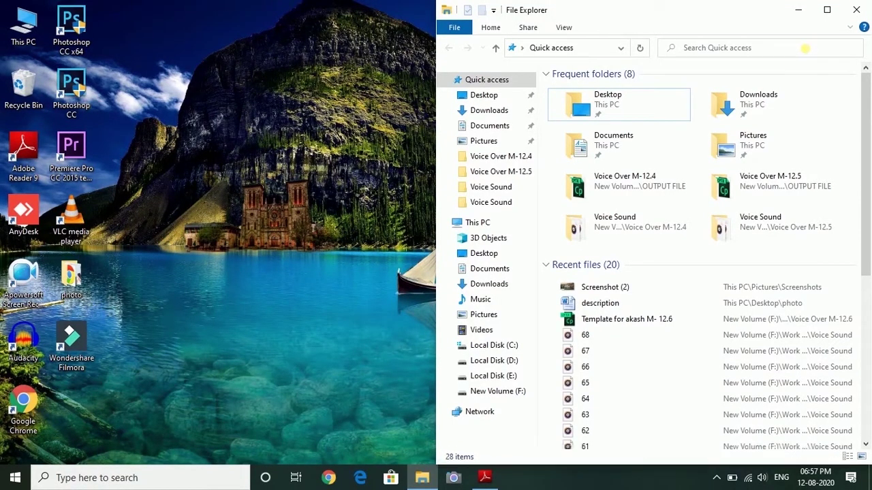
pyautogui.press('super+Down')
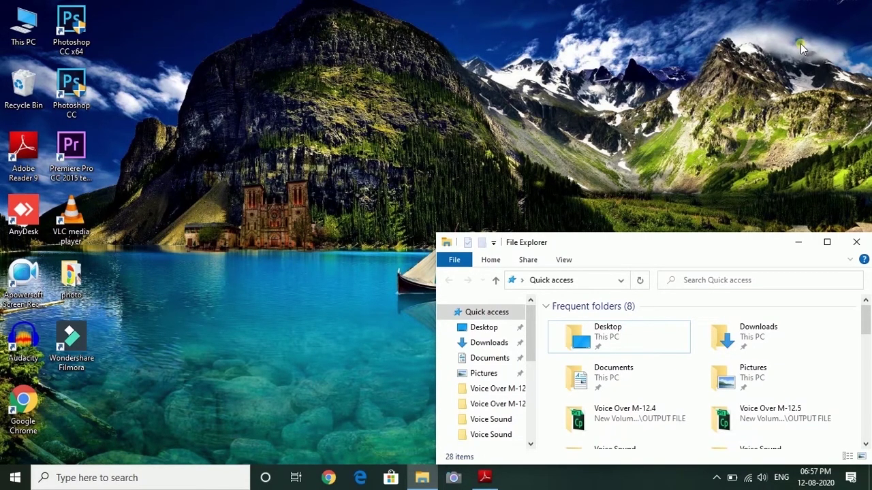
pyautogui.press('super+Left')
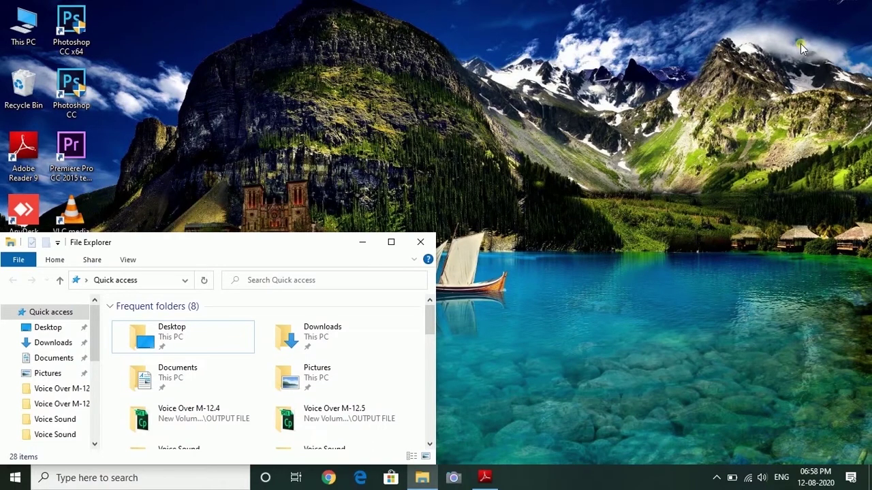
pyautogui.press('super+Up')
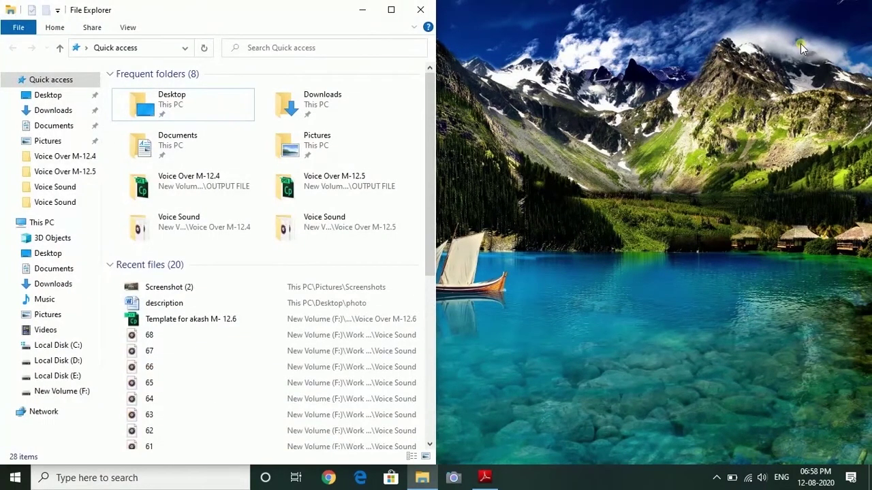
pyautogui.press('super+Up')
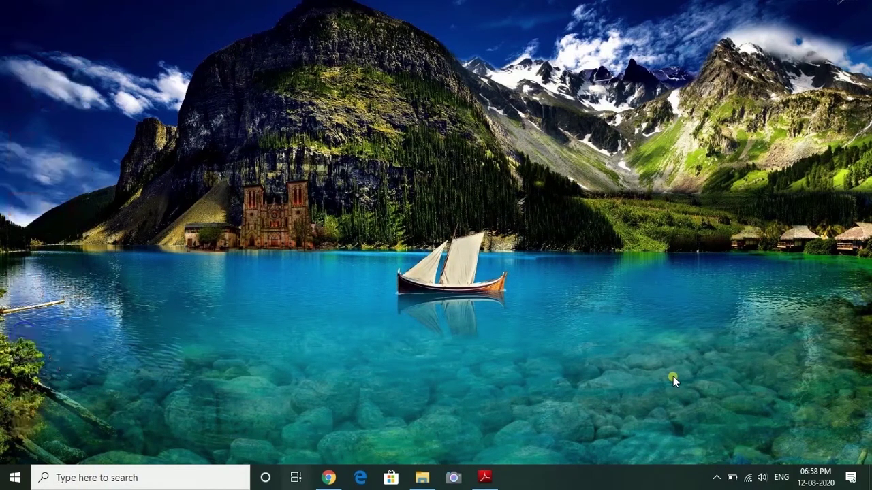
# - Switch to the Google Chrome window through Task View
pyautogui.press('super+Tab')
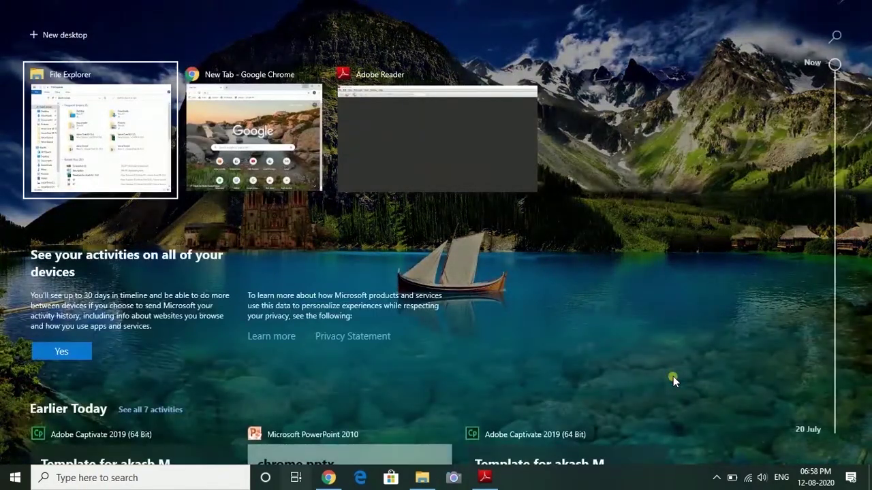
pyautogui.press('Right')
pyautogui.press('Right')
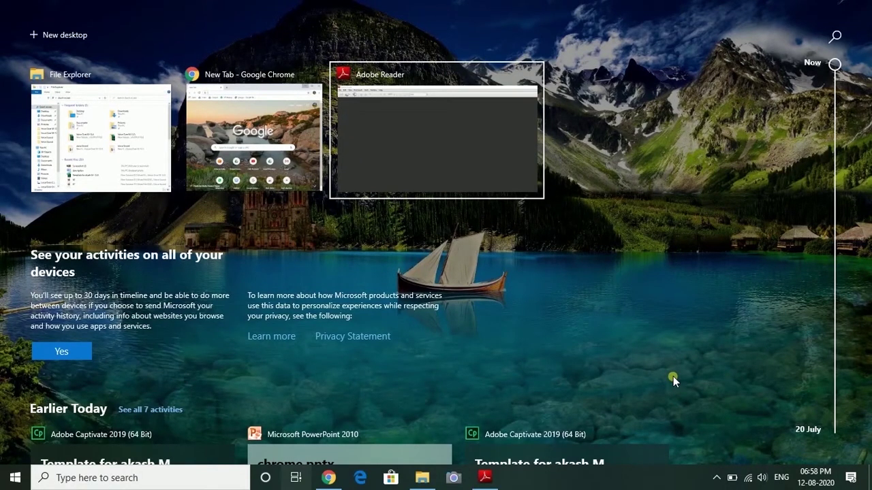
pyautogui.press('Left')
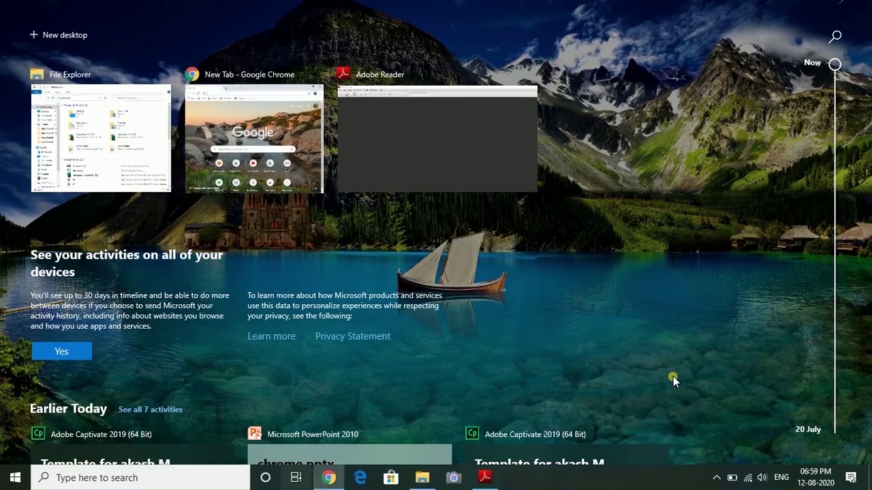
pyautogui.press('Return')
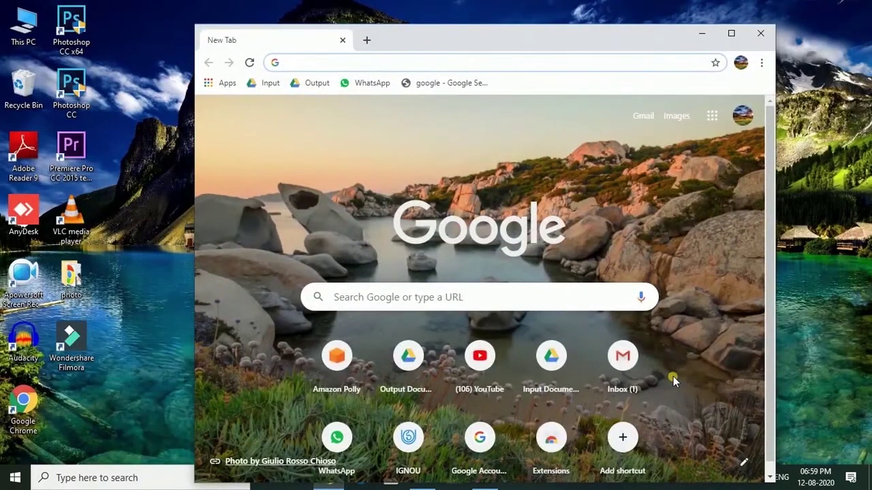